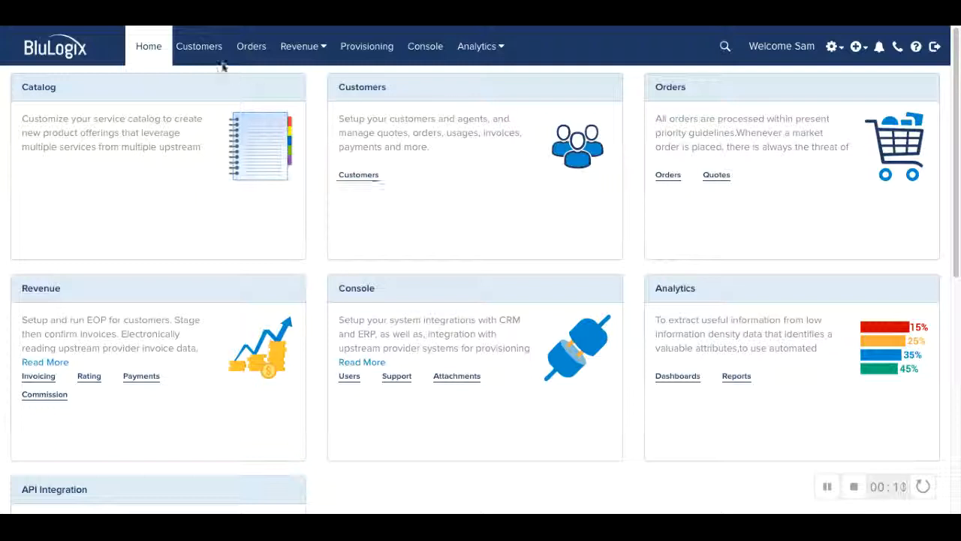
- Open the customer list and inspect the filter and sorting of its Account Number column
{"action": "left_click", "coordinate": [209, 49]}
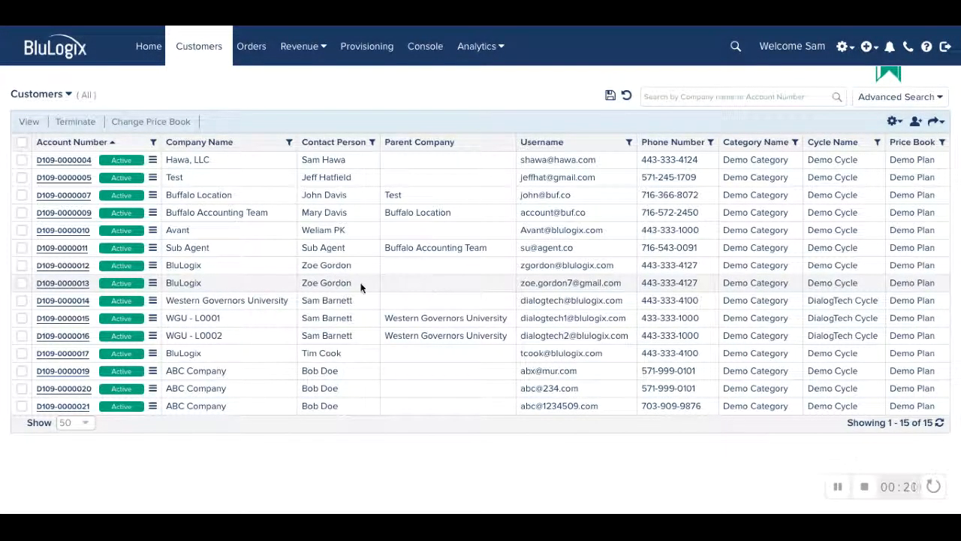
{"action": "left_click", "coordinate": [154, 143]}
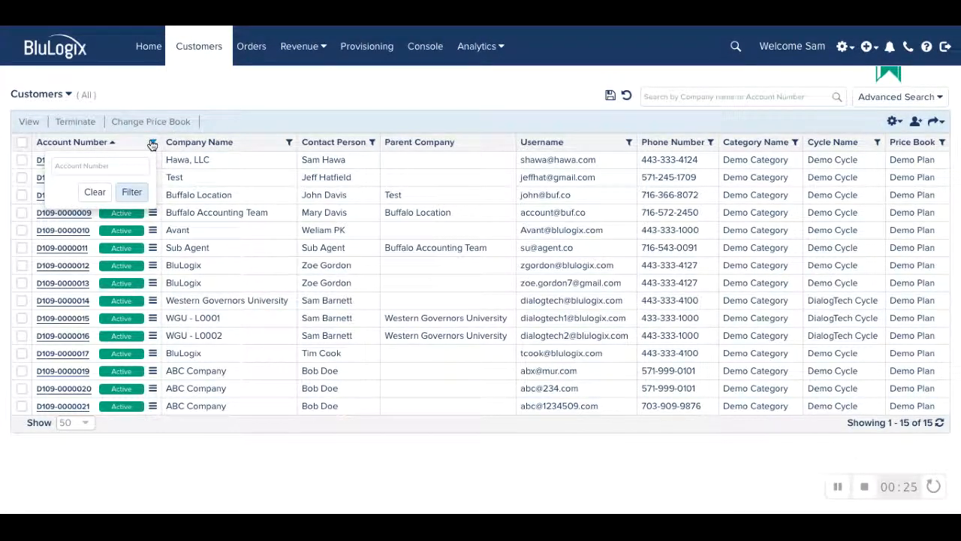
{"action": "left_click", "coordinate": [154, 143]}
{"action": "left_click", "coordinate": [154, 144]}
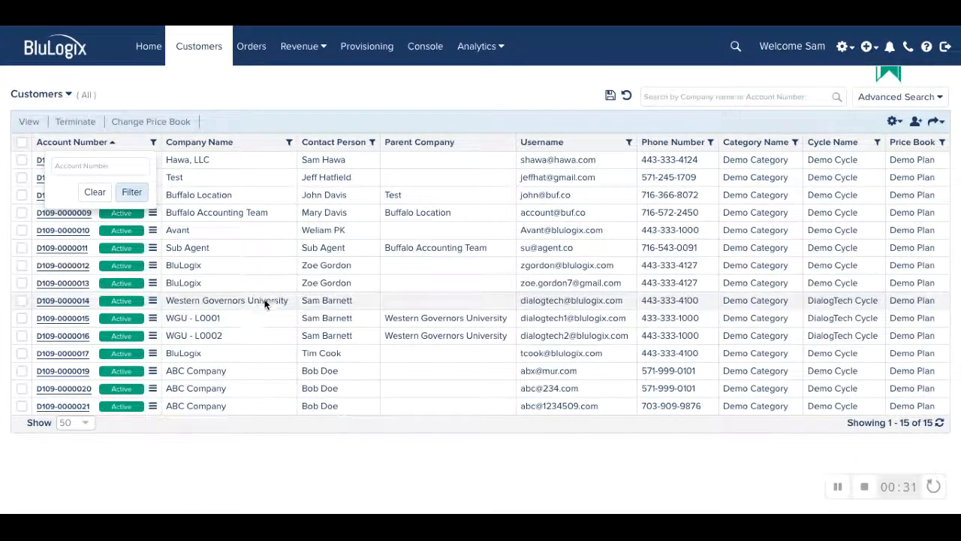
{"action": "left_click", "coordinate": [153, 143]}
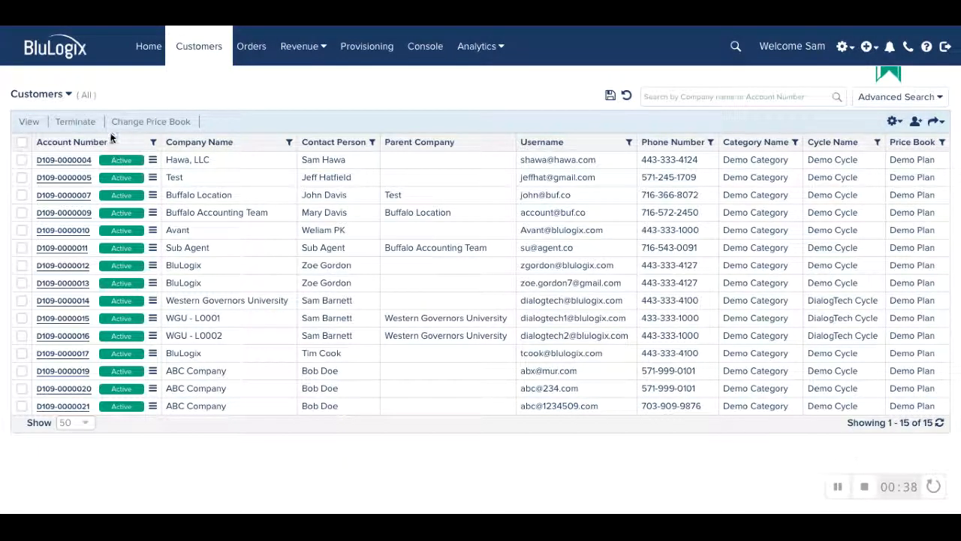
{"action": "left_click", "coordinate": [111, 141]}
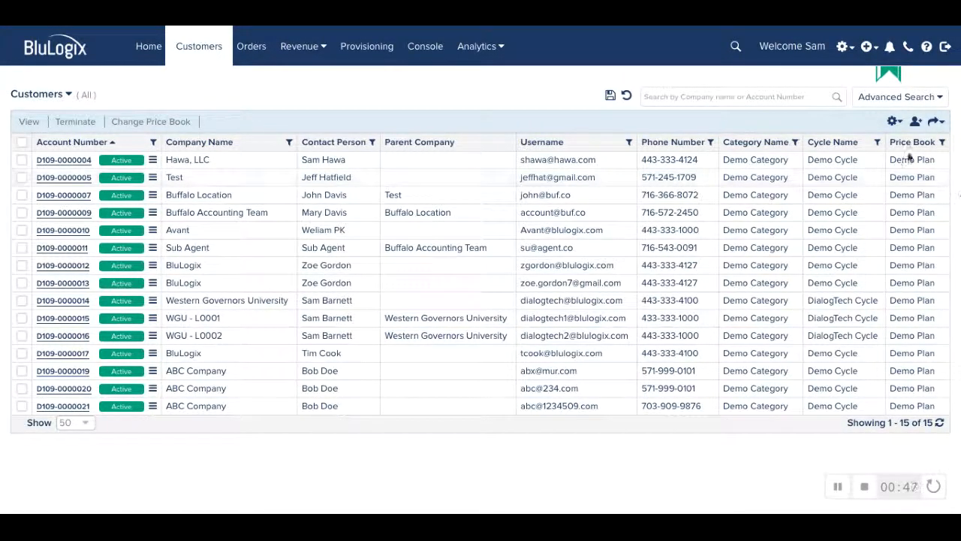
- Look at the CSV and Excel export options for the customer list
{"action": "left_click", "coordinate": [943, 126]}
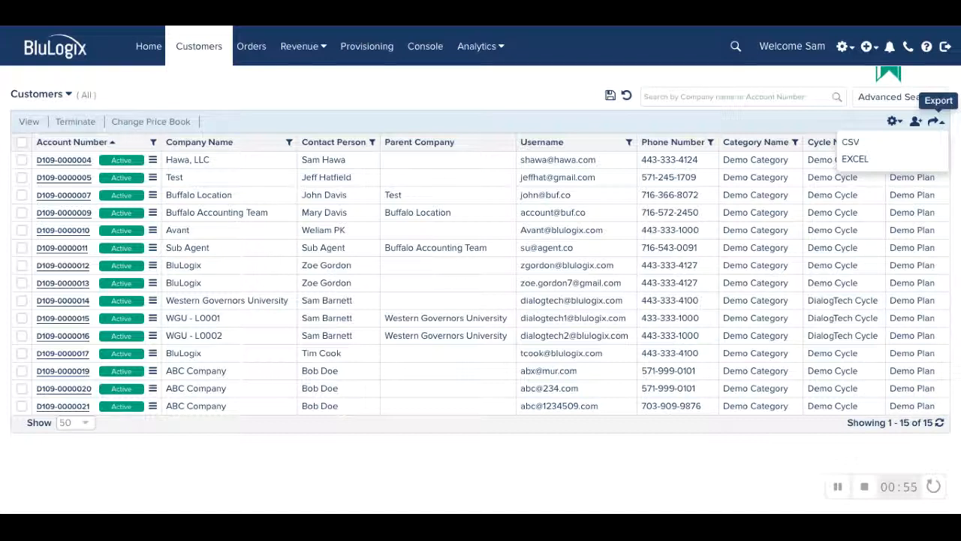
{"action": "left_click", "coordinate": [876, 160]}
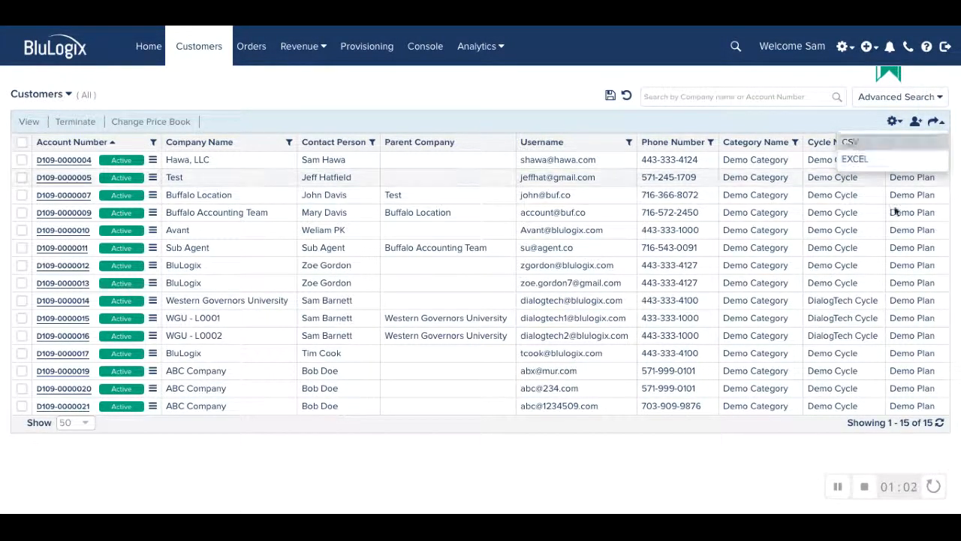
{"action": "left_click", "coordinate": [866, 167]}
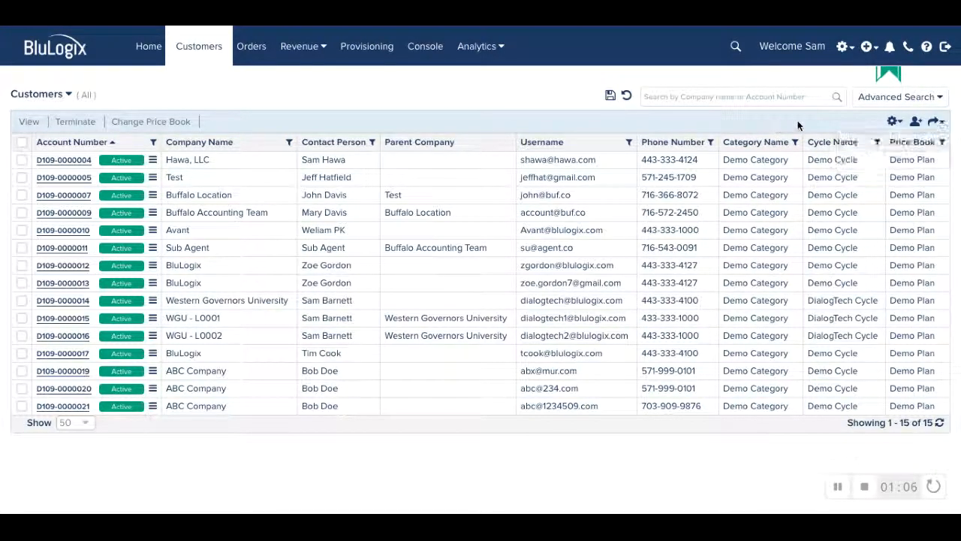
- Examine the advanced search criteria available for customers without running a search
{"action": "left_click", "coordinate": [899, 98]}
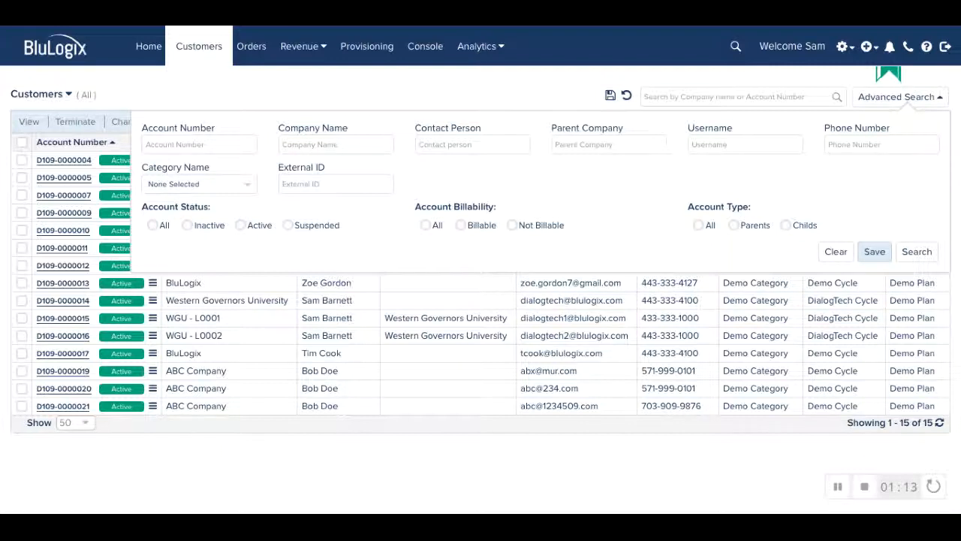
{"action": "left_click", "coordinate": [315, 146]}
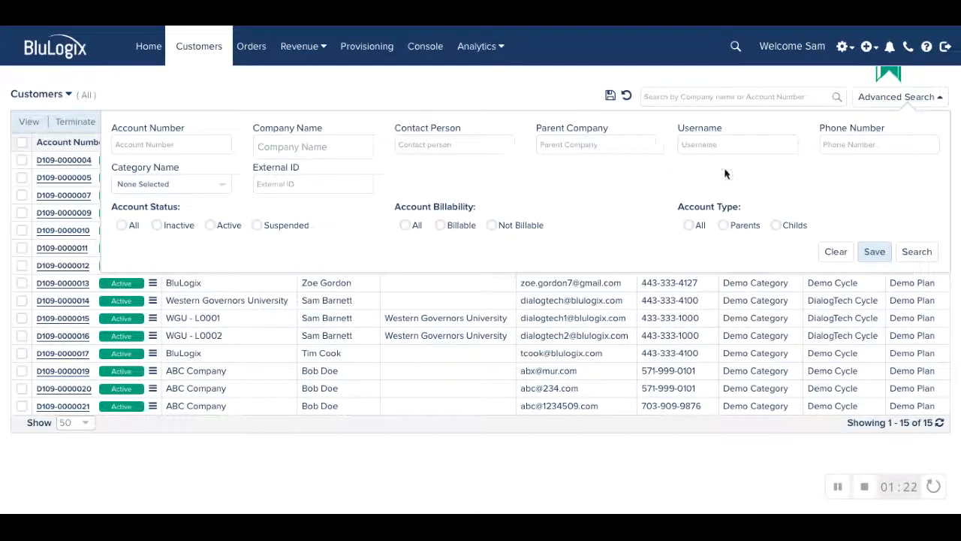
{"action": "left_click", "coordinate": [907, 97]}
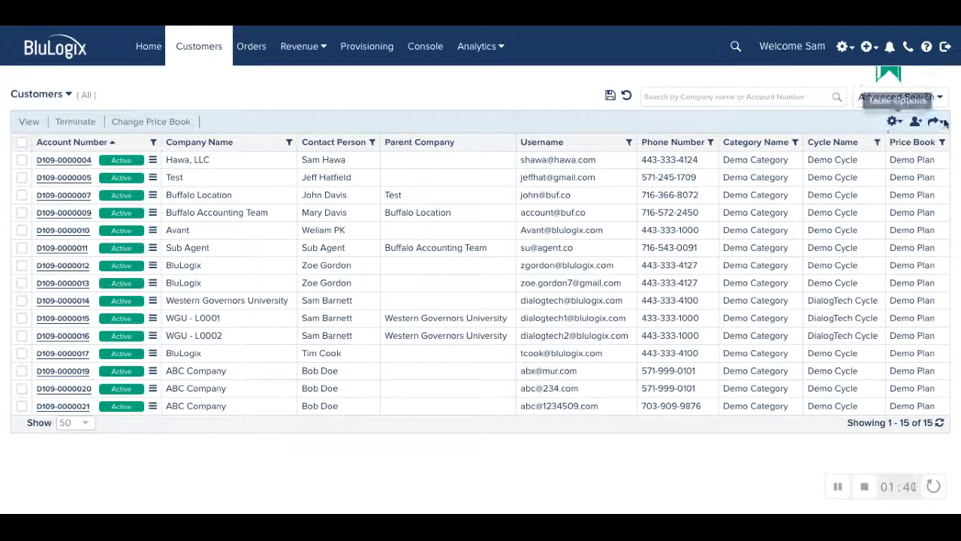
- Start adding a new customer and review the form's basic information, address and billing fields
{"action": "left_click", "coordinate": [916, 123]}
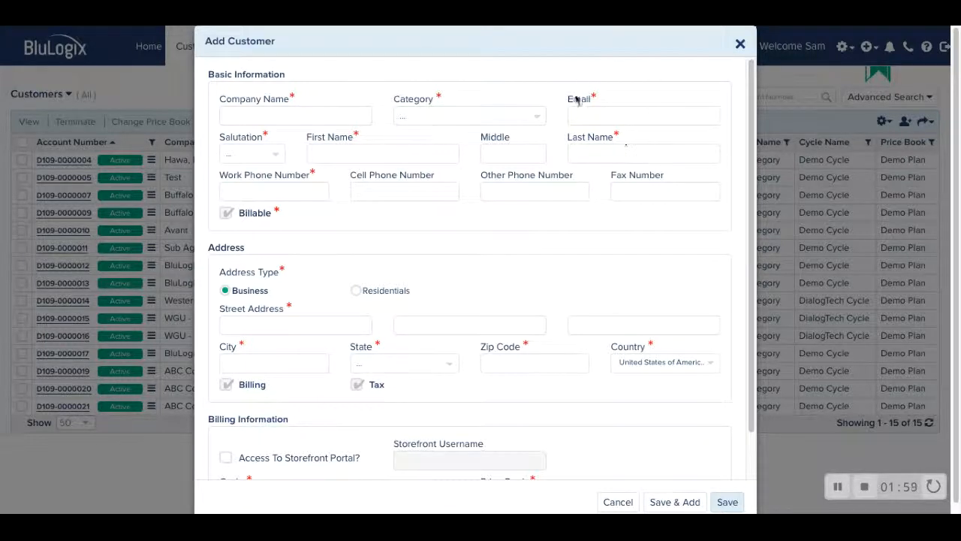
{"action": "scroll", "coordinate": [627, 129], "scroll_direction": "down", "scroll_amount": 1}
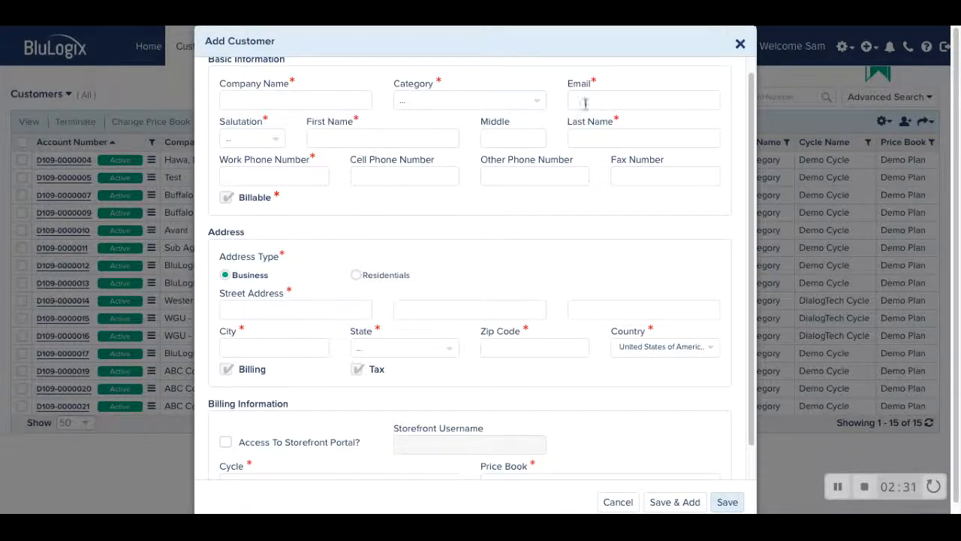
{"action": "left_click", "coordinate": [475, 103]}
{"action": "left_click", "coordinate": [474, 103]}
{"action": "scroll", "coordinate": [503, 169], "scroll_direction": "down", "scroll_amount": 1}
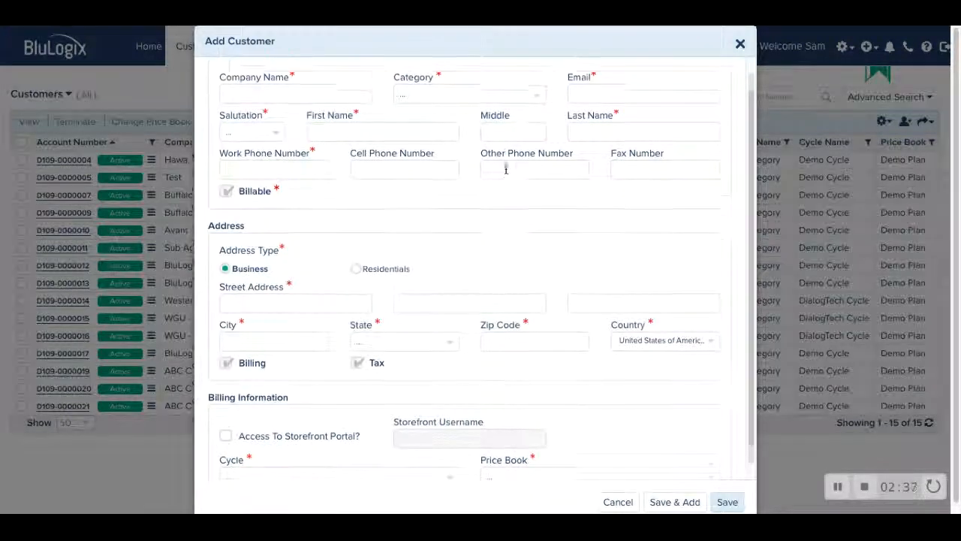
{"action": "scroll", "coordinate": [504, 175], "scroll_direction": "up", "scroll_amount": 2}
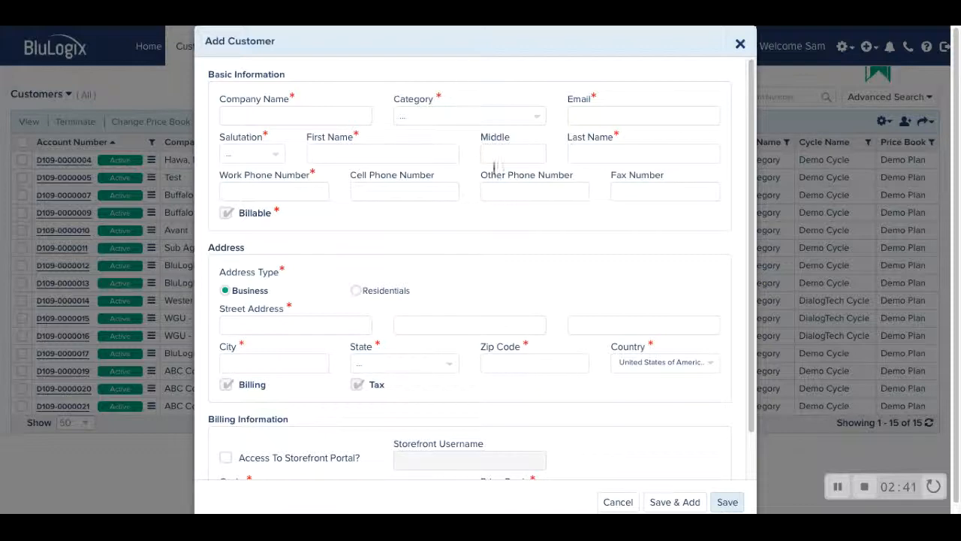
{"action": "scroll", "coordinate": [513, 242], "scroll_direction": "down", "scroll_amount": 3}
{"action": "scroll", "coordinate": [518, 204], "scroll_direction": "up", "scroll_amount": 3}
{"action": "scroll", "coordinate": [506, 311], "scroll_direction": "down", "scroll_amount": 2}
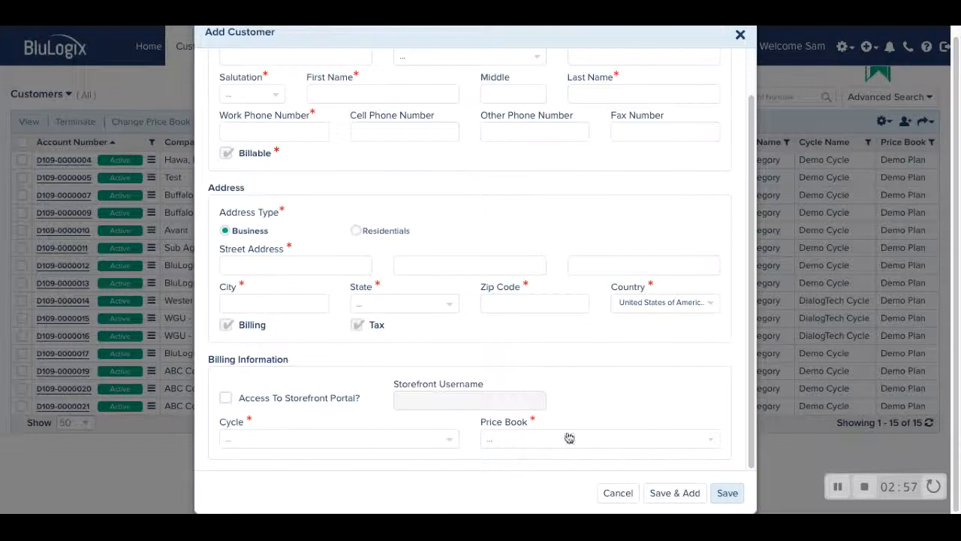
- Look at the Cycle and Price Book selection fields in the new customer's billing information
{"action": "left_click", "coordinate": [362, 446]}
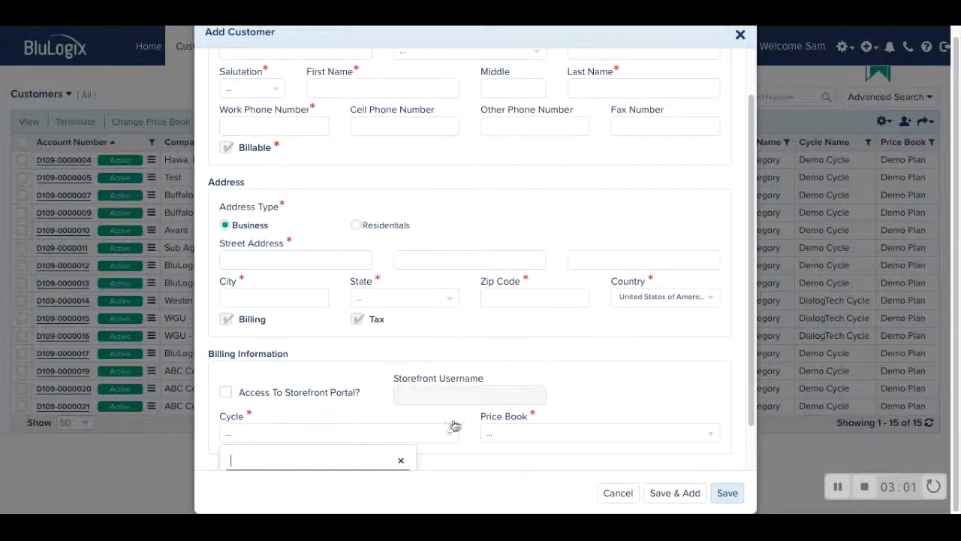
{"action": "left_click", "coordinate": [519, 442]}
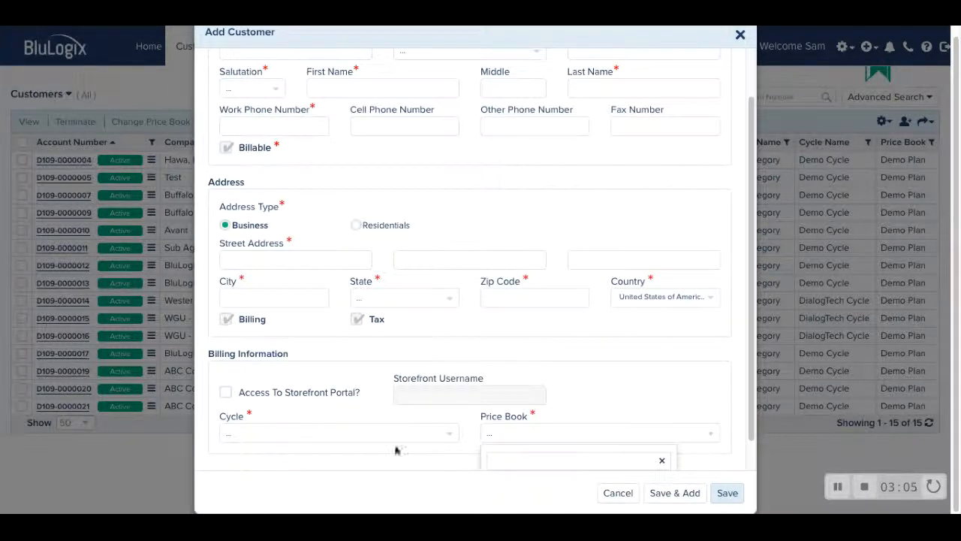
{"action": "scroll", "coordinate": [622, 372], "scroll_direction": "up", "scroll_amount": 3}
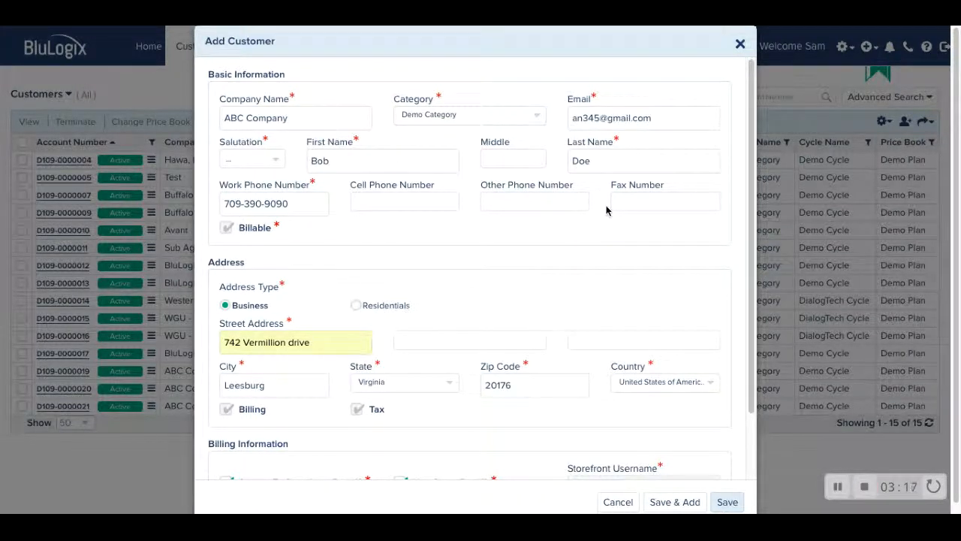
- Check the filled-in ABC Company customer details and try to save the new customer
{"action": "scroll", "coordinate": [605, 197], "scroll_direction": "down", "scroll_amount": 2}
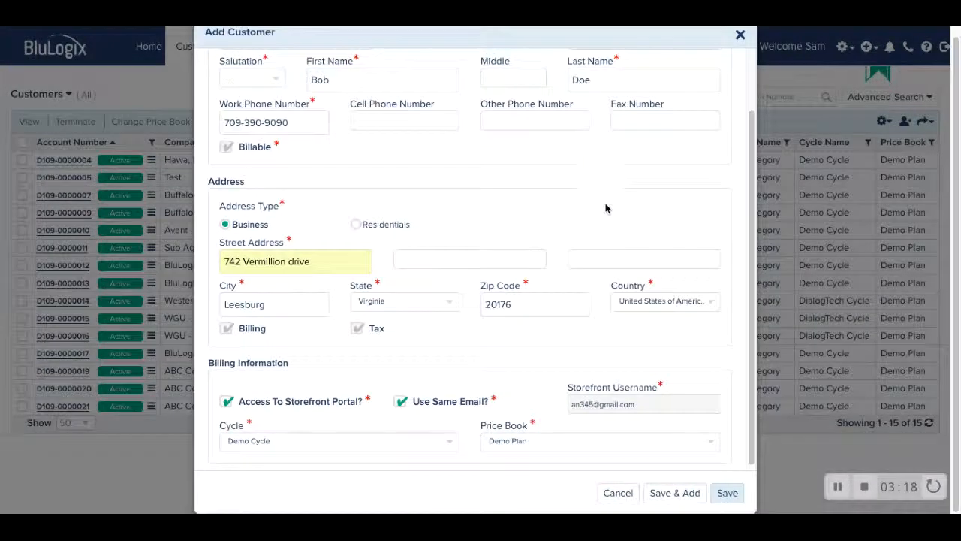
{"action": "left_click", "coordinate": [732, 495]}
{"action": "scroll", "coordinate": [611, 187], "scroll_direction": "up", "scroll_amount": 2}
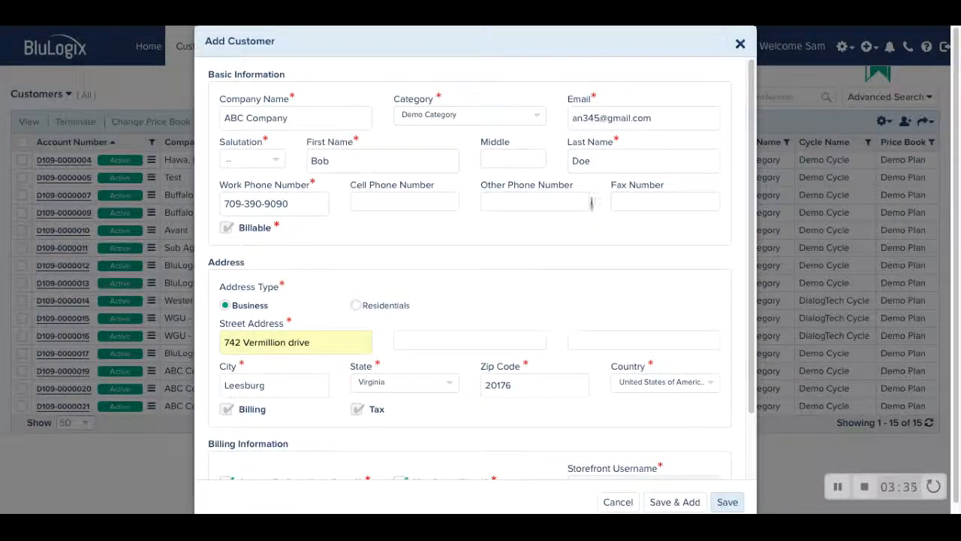
{"action": "scroll", "coordinate": [611, 285], "scroll_direction": "down", "scroll_amount": 2}
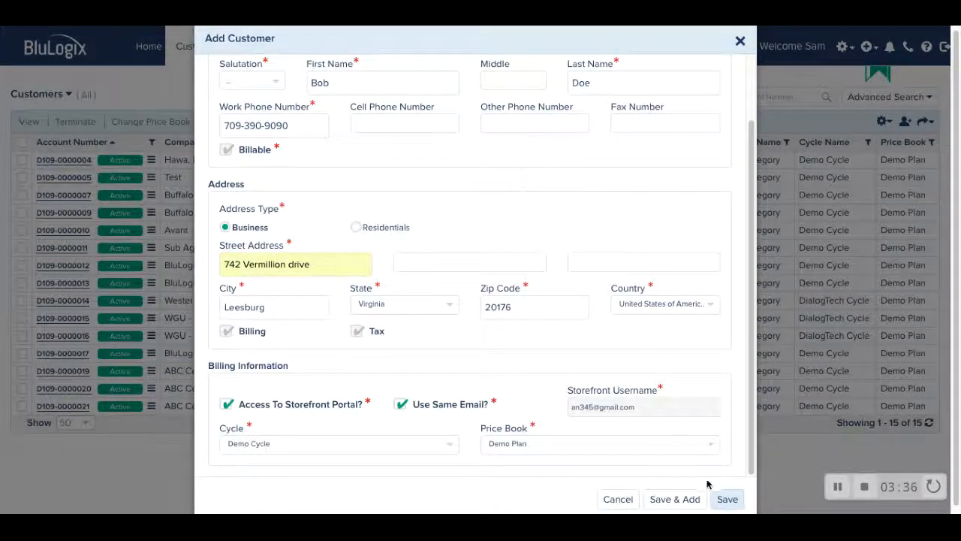
{"action": "left_click", "coordinate": [721, 499]}
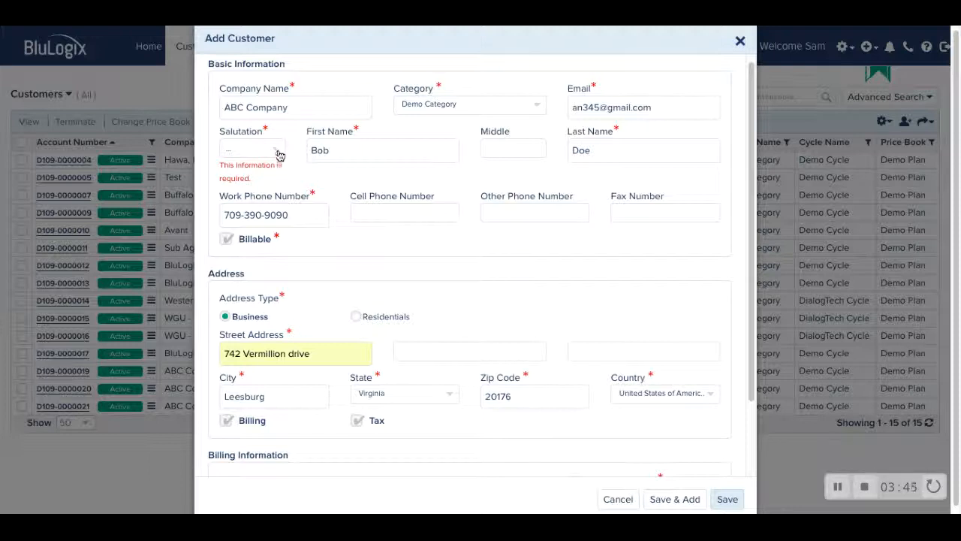
- Set the contact's salutation to Mr, check the remaining details and save the new ABC Company customer
{"action": "left_click", "coordinate": [279, 153]}
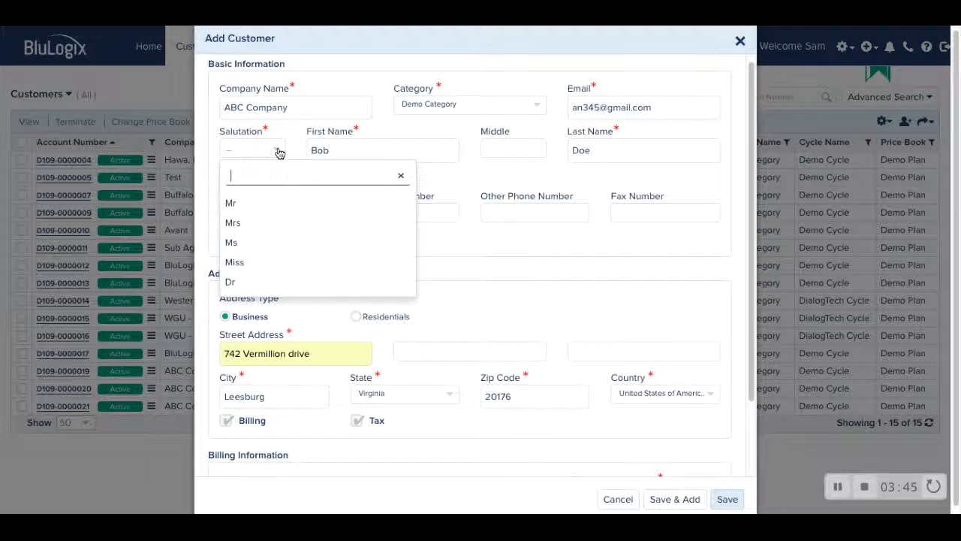
{"action": "left_click", "coordinate": [266, 204]}
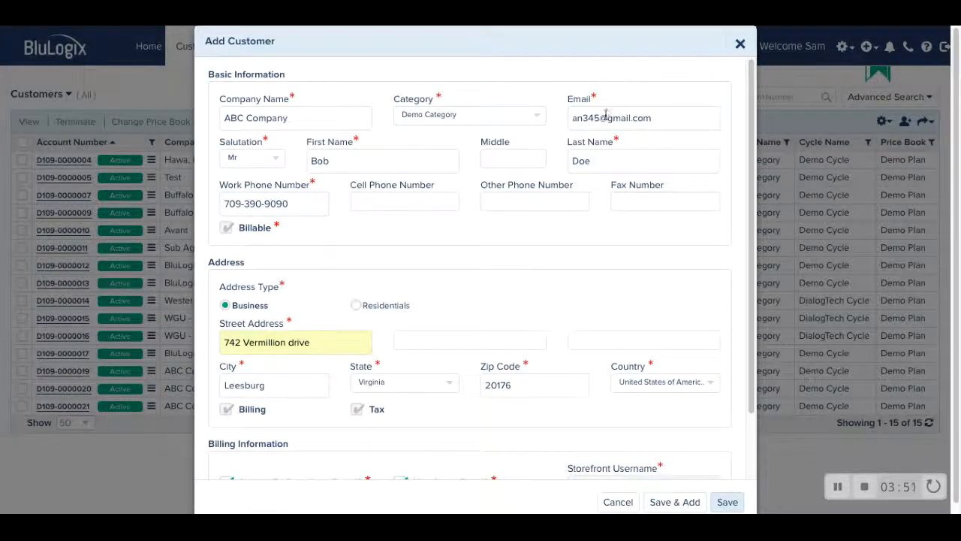
{"action": "scroll", "coordinate": [616, 172], "scroll_direction": "down", "scroll_amount": 1}
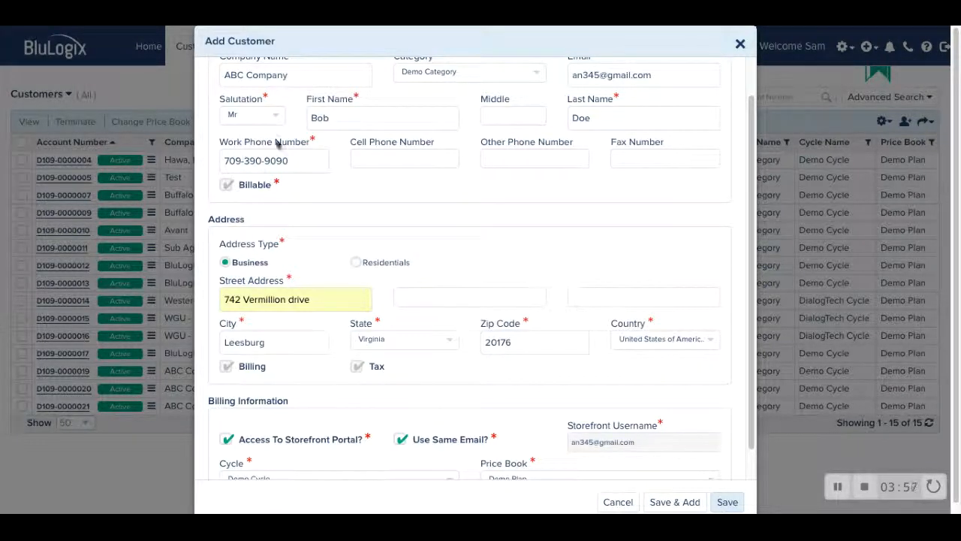
{"action": "scroll", "coordinate": [539, 285], "scroll_direction": "down", "scroll_amount": 1}
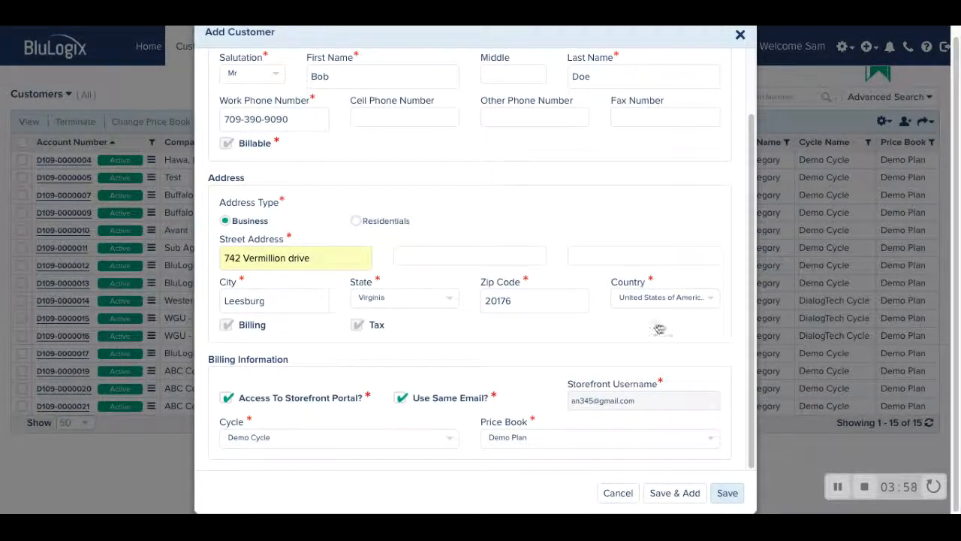
{"action": "scroll", "coordinate": [684, 331], "scroll_direction": "up", "scroll_amount": 1}
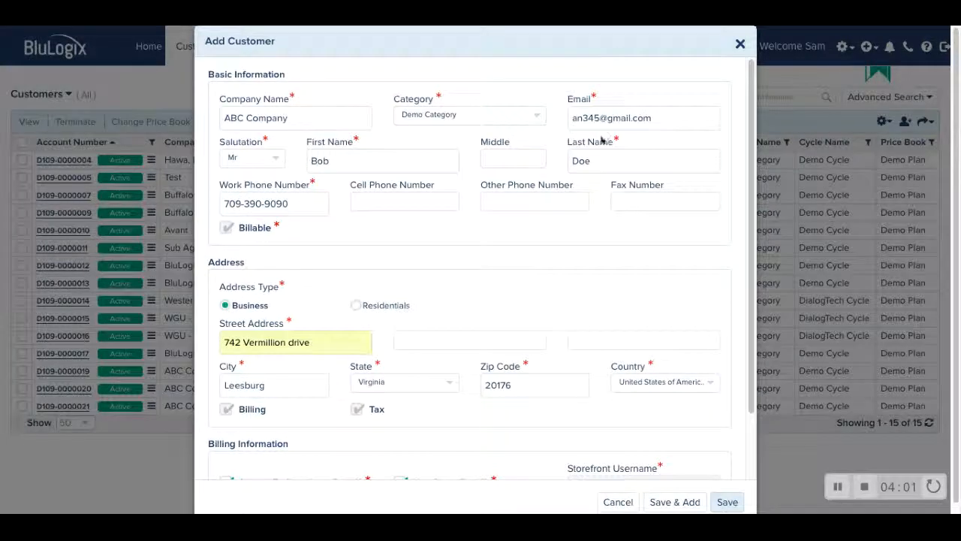
{"action": "scroll", "coordinate": [661, 399], "scroll_direction": "down", "scroll_amount": 2}
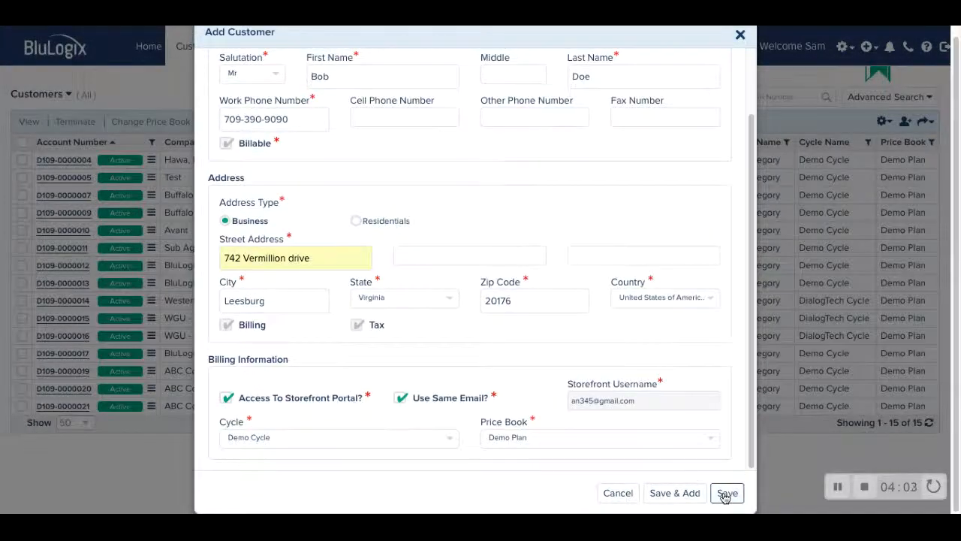
{"action": "scroll", "coordinate": [725, 491], "scroll_direction": "up", "scroll_amount": 2}
{"action": "left_click", "coordinate": [605, 492]}
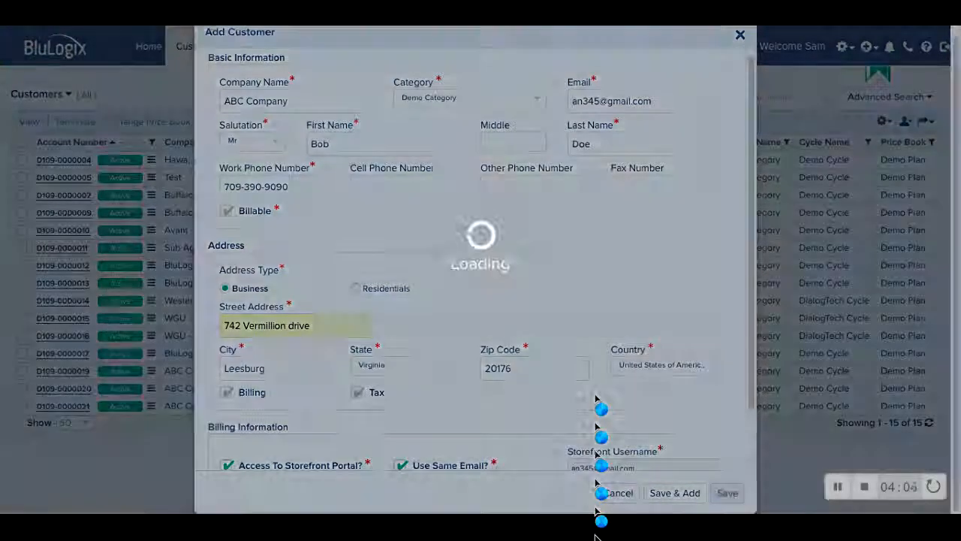